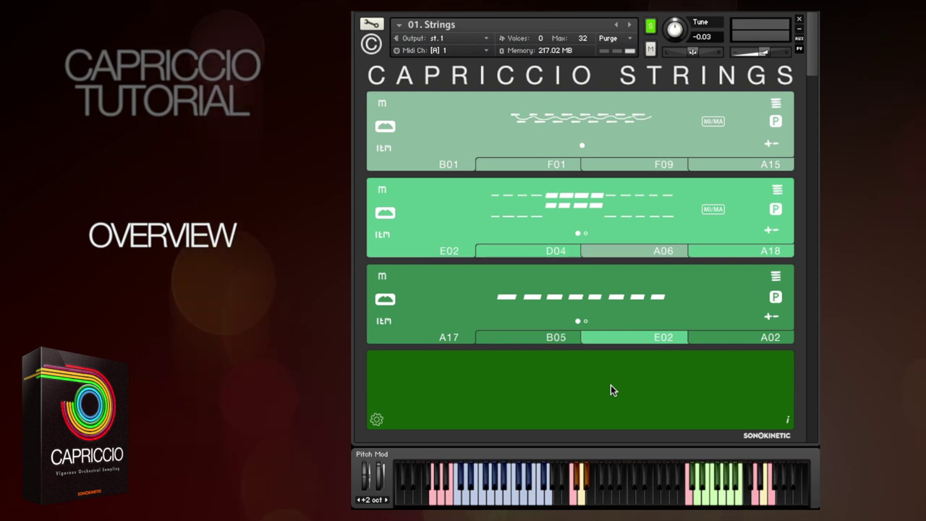
Scroll the Capriccio rack down through Woodwinds, Pitched Percussion, Percussion and Runs, then back to Strings
{"action": "scroll", "coordinate": [609, 202], "scroll_direction": "down", "scroll_amount": 10}
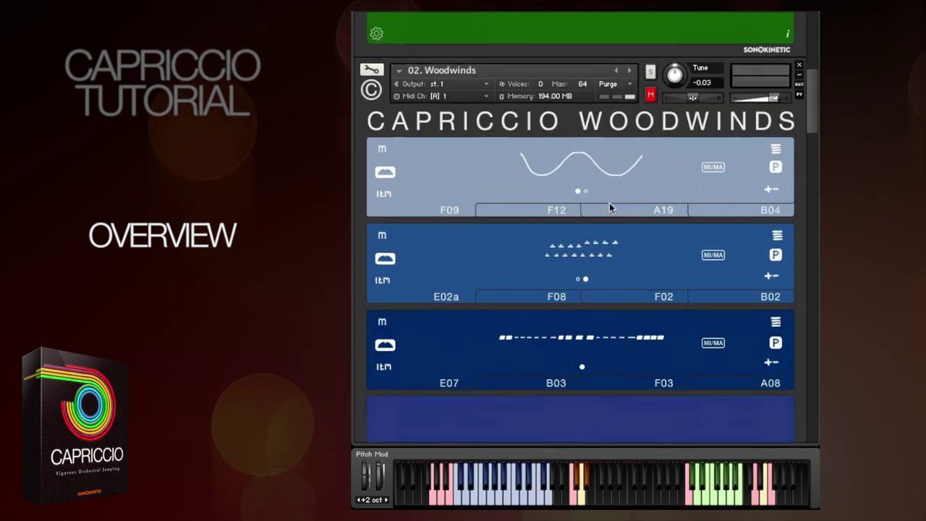
{"action": "scroll", "coordinate": [610, 207], "scroll_direction": "down", "scroll_amount": 15}
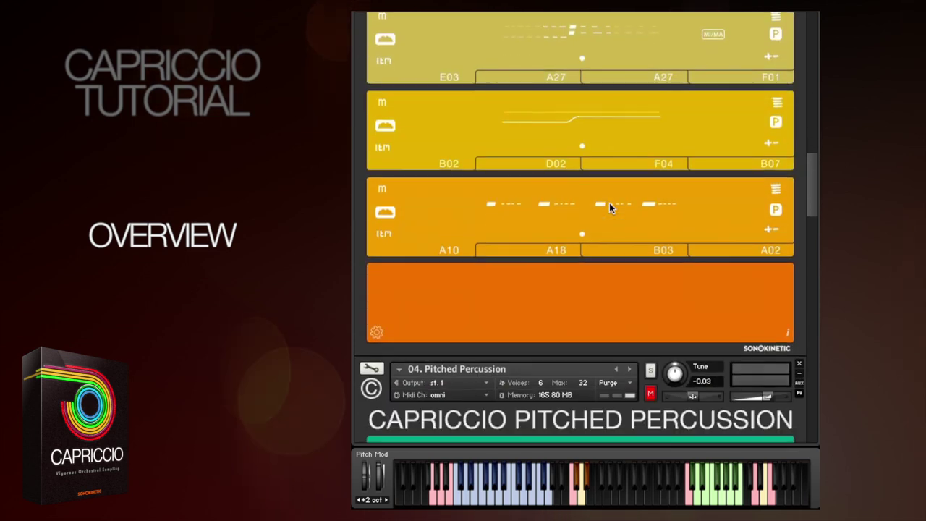
{"action": "scroll", "coordinate": [609, 207], "scroll_direction": "down", "scroll_amount": 12}
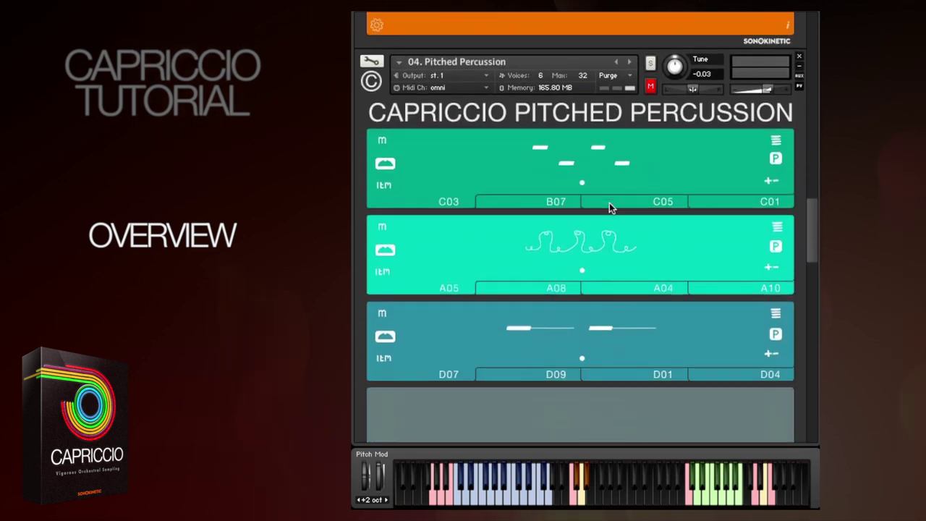
{"action": "scroll", "coordinate": [609, 208], "scroll_direction": "down", "scroll_amount": 10}
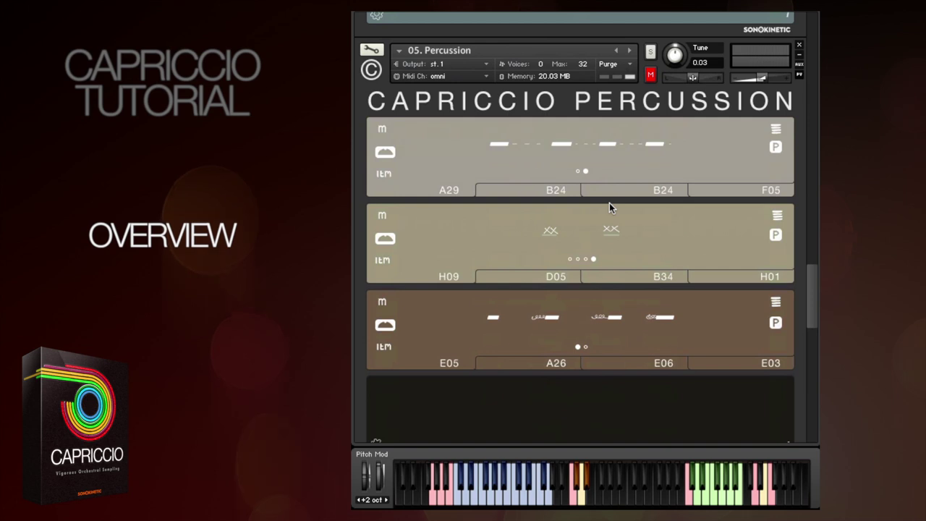
{"action": "scroll", "coordinate": [609, 203], "scroll_direction": "down", "scroll_amount": 10}
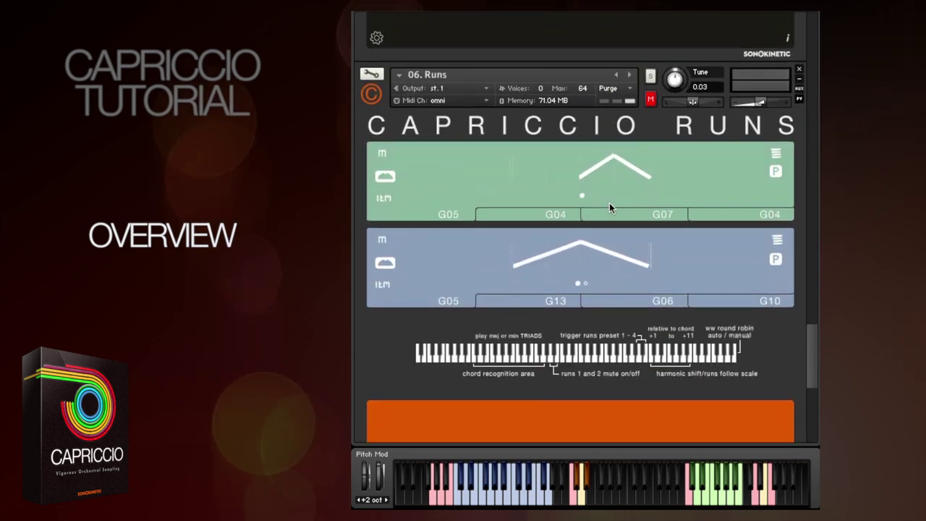
{"action": "scroll", "coordinate": [609, 208], "scroll_direction": "up", "scroll_amount": 20}
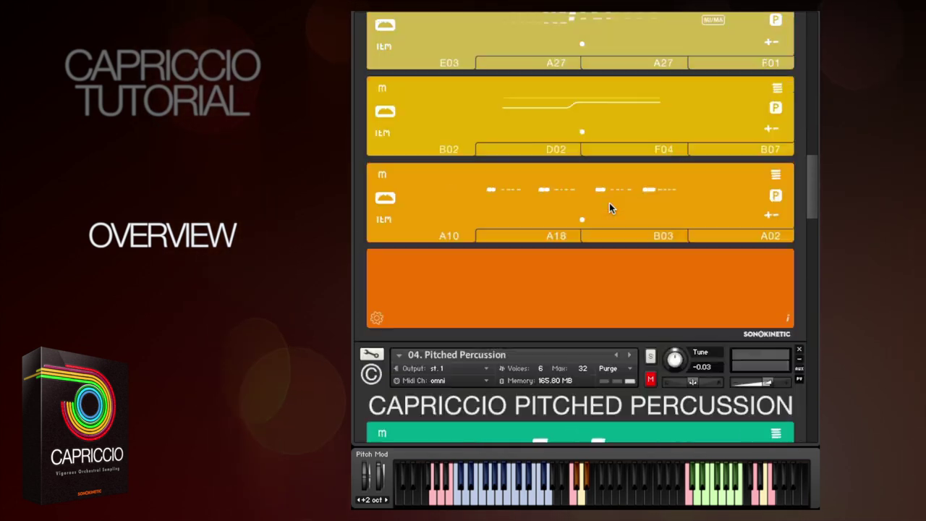
{"action": "scroll", "coordinate": [610, 203], "scroll_direction": "up", "scroll_amount": 2}
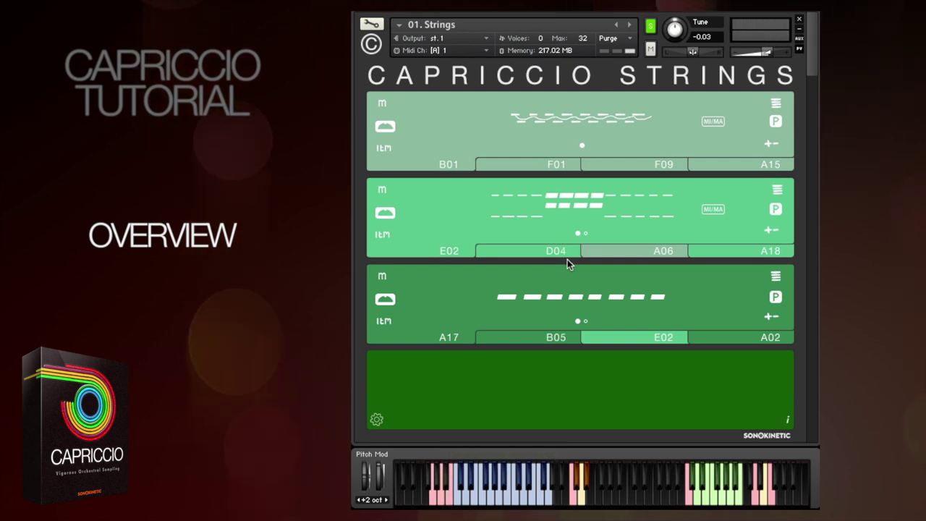
{"action": "left_click", "coordinate": [571, 125]}
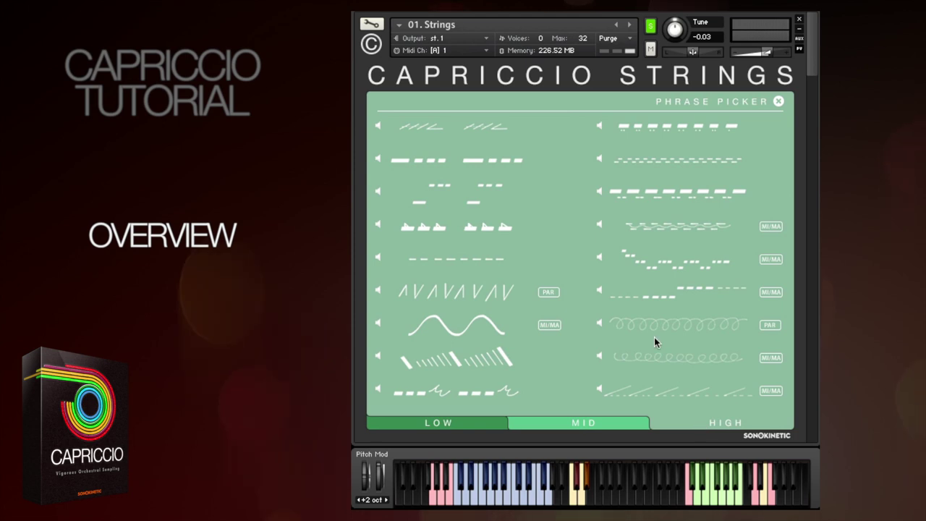
{"action": "left_click", "coordinate": [599, 259]}
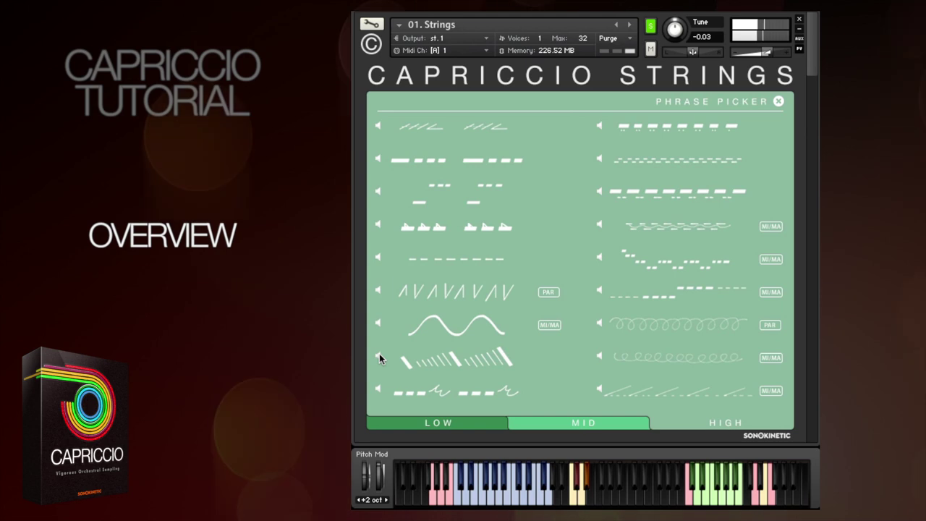
{"action": "left_click", "coordinate": [779, 102]}
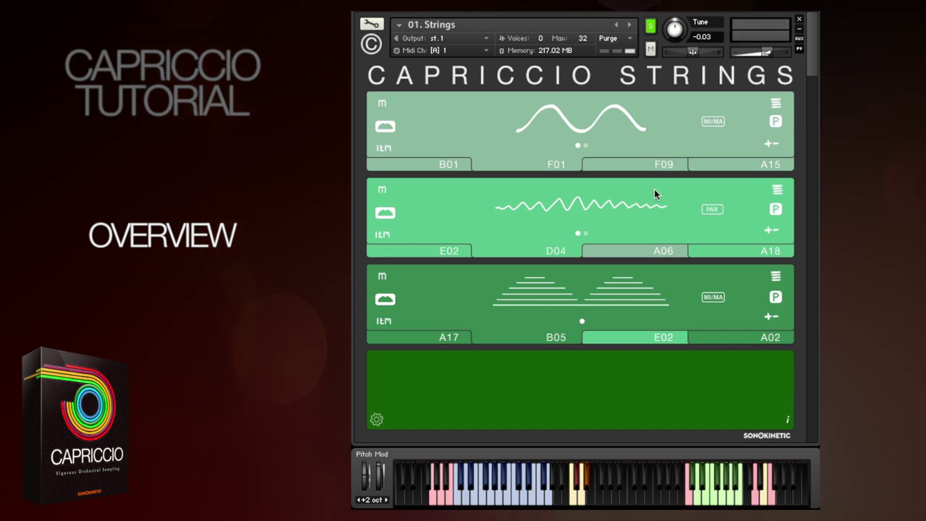
Load the third Strings preset so the fields hold phrases B01, D03 and A31
{"action": "left_click", "coordinate": [655, 165]}
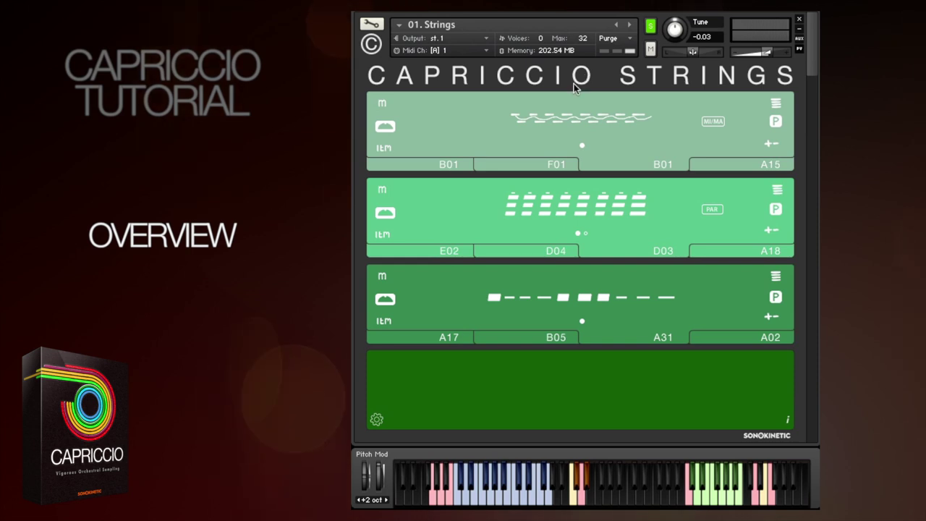
Review the fields' VOLUME, PAN, X-FADE and TUNING settings
{"action": "left_click", "coordinate": [423, 420]}
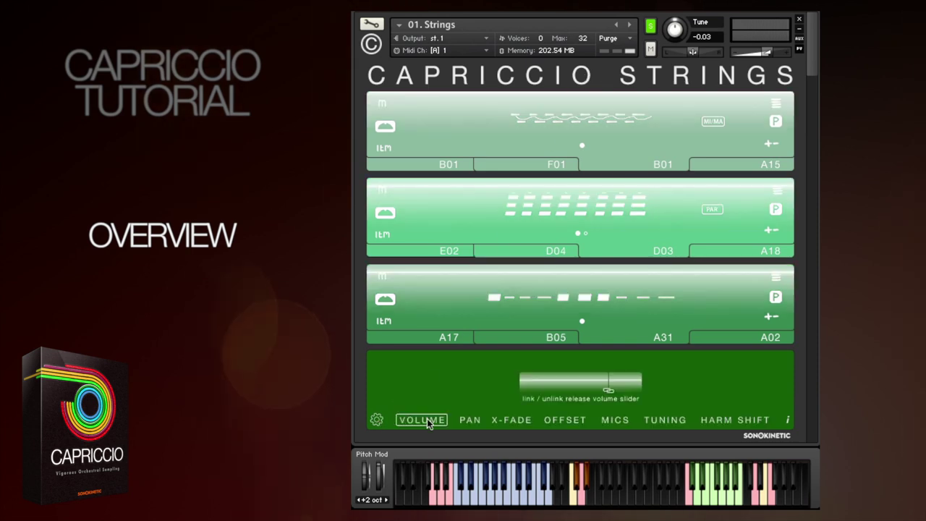
{"action": "left_click", "coordinate": [468, 420]}
{"action": "left_click", "coordinate": [508, 421]}
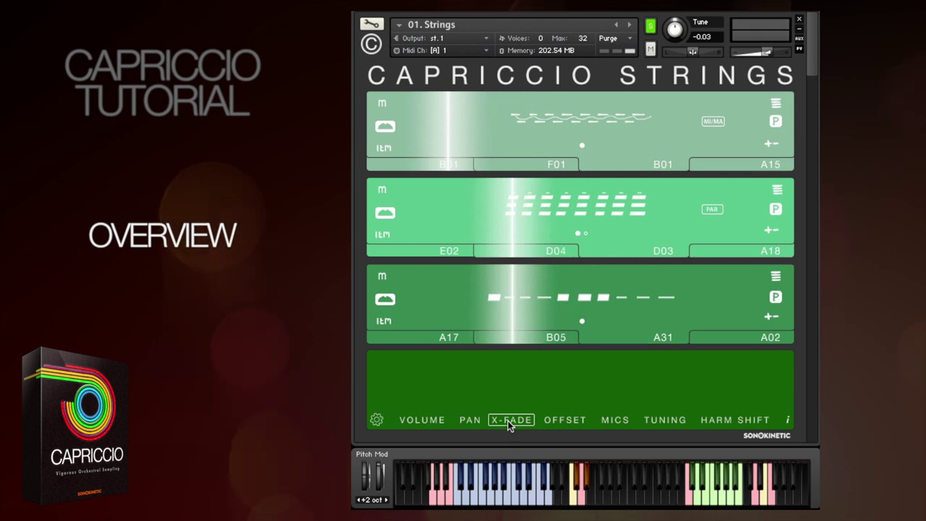
{"action": "left_click", "coordinate": [657, 421]}
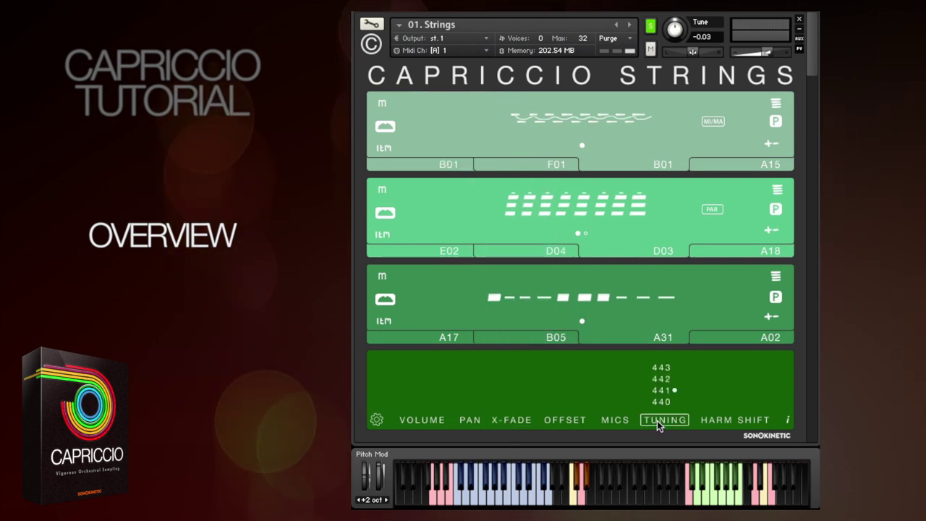
Set the MICS blend to CLOSE/DECCA fully toward DECCA, then show the HARM SHIFT settings
{"action": "left_click", "coordinate": [611, 420]}
{"action": "left_click", "coordinate": [693, 389]}
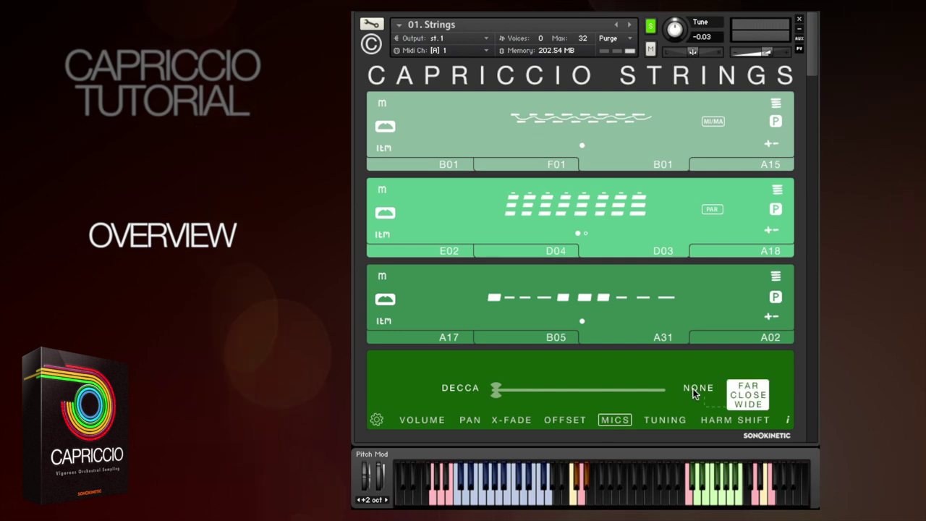
{"action": "left_click", "coordinate": [751, 386]}
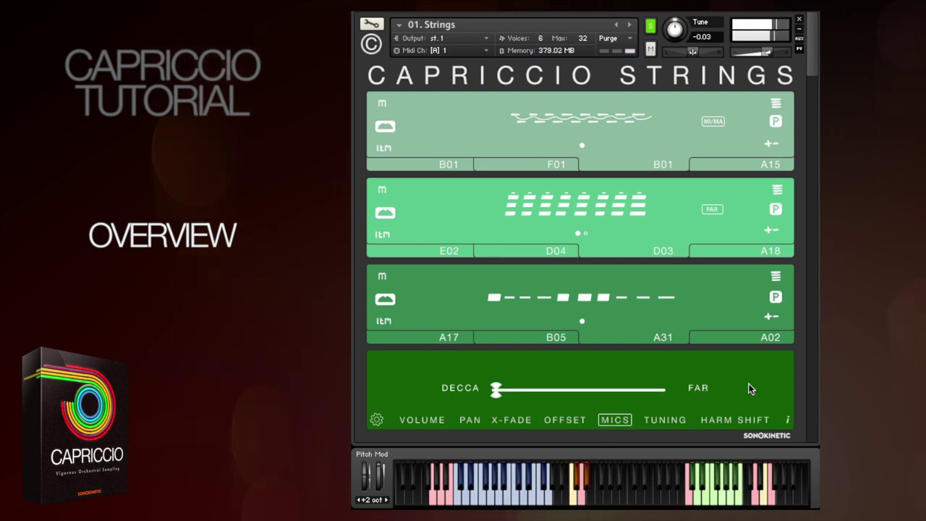
{"action": "left_click_drag", "start_coordinate": [496, 389], "coordinate": [607, 389]}
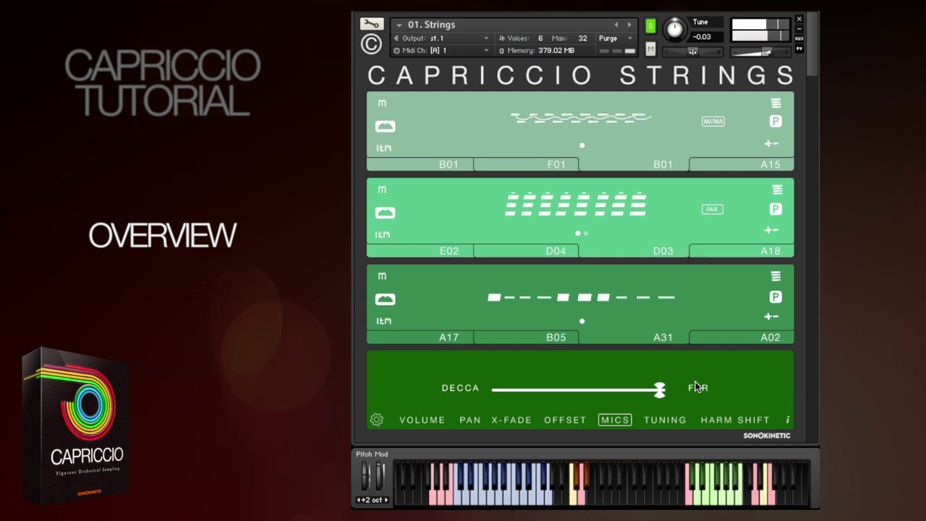
{"action": "left_click_drag", "start_coordinate": [629, 390], "coordinate": [575, 391]}
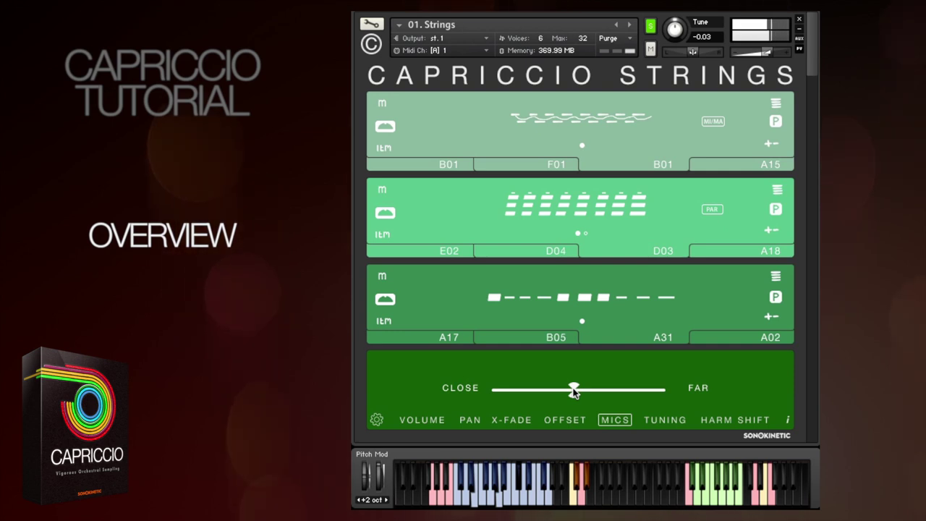
{"action": "left_click", "coordinate": [696, 388]}
{"action": "left_click", "coordinate": [807, 383]}
{"action": "left_click_drag", "start_coordinate": [573, 390], "coordinate": [659, 390]}
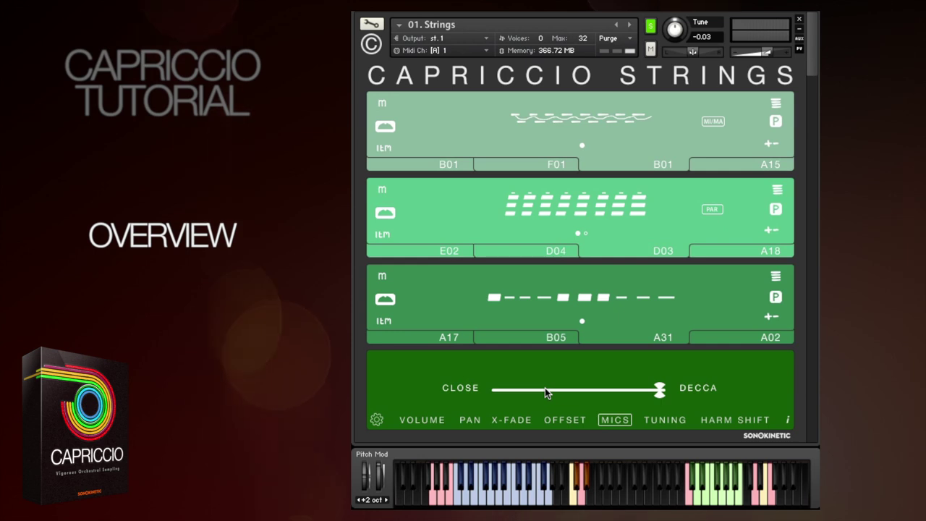
{"action": "left_click", "coordinate": [715, 422]}
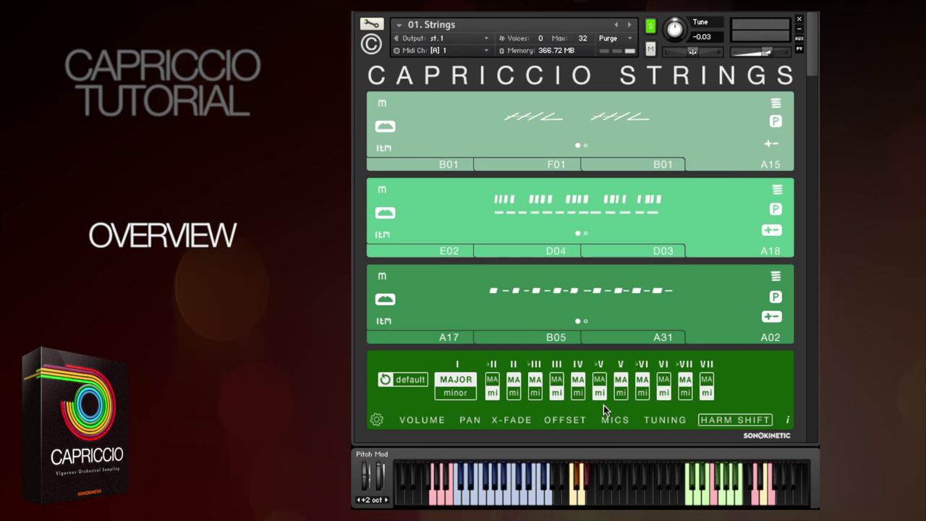
Under OFFSET, shift the second field's start offset far left, keeping the other two centred
{"action": "left_click", "coordinate": [573, 421]}
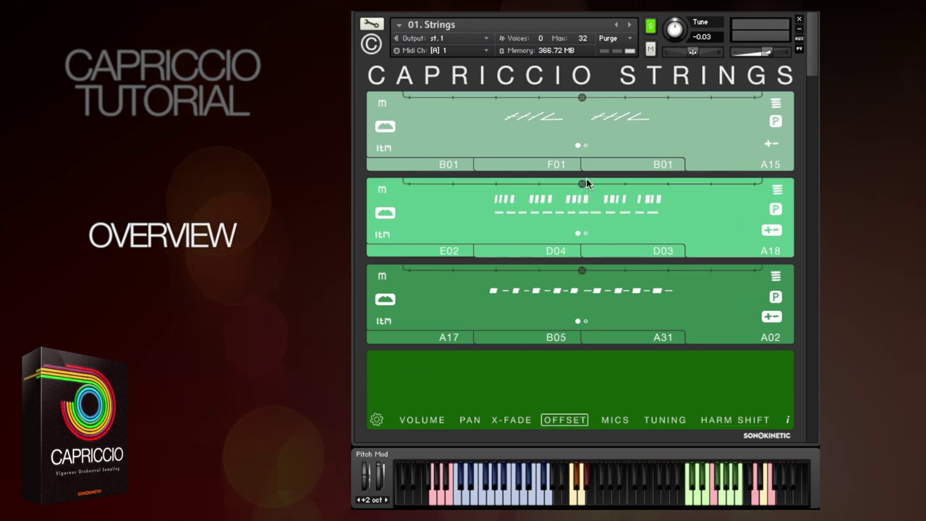
{"action": "left_click_drag", "start_coordinate": [583, 183], "coordinate": [665, 184]}
{"action": "left_click_drag", "start_coordinate": [557, 182], "coordinate": [537, 183]}
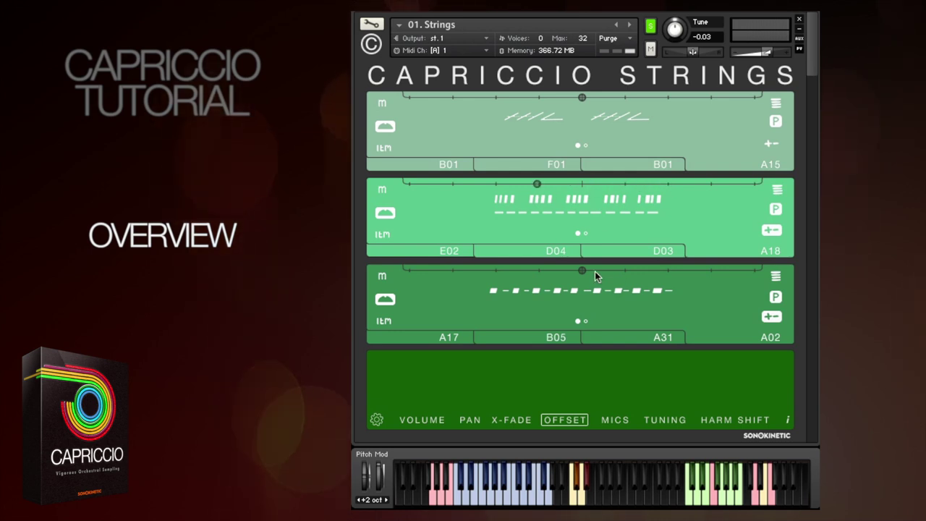
{"action": "mouse_move", "coordinate": [582, 272]}
{"action": "left_mouse_down"}
{"action": "mouse_move", "coordinate": [693, 272]}
{"action": "mouse_move", "coordinate": [588, 272]}
{"action": "left_mouse_up"}
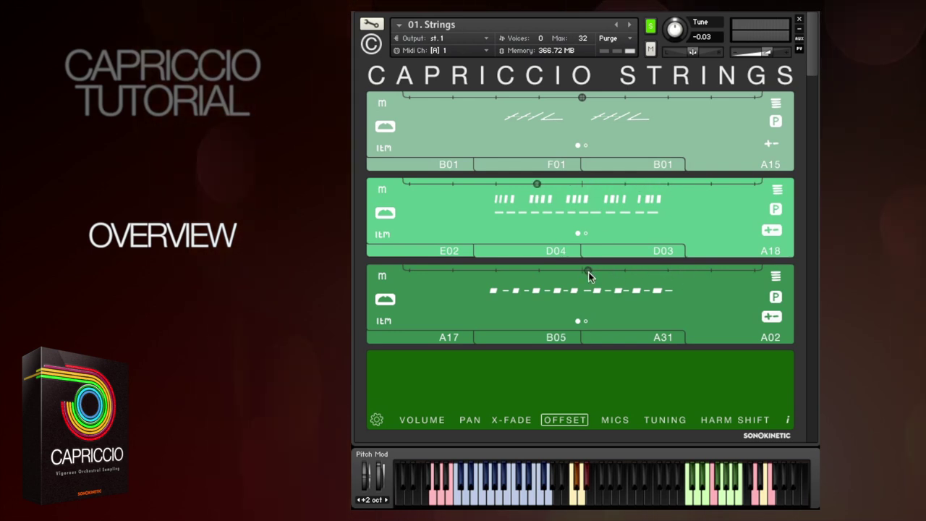
{"action": "left_click_drag", "start_coordinate": [545, 187], "coordinate": [583, 184]}
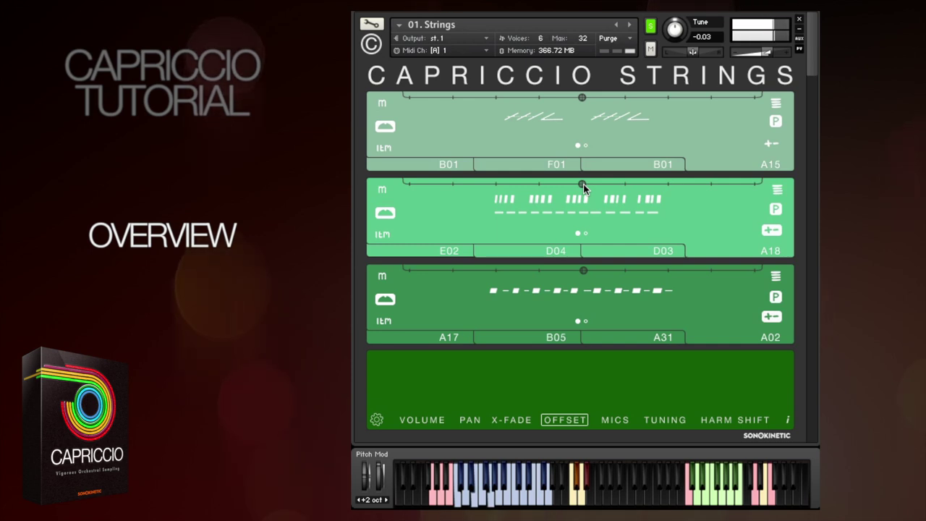
{"action": "left_click_drag", "start_coordinate": [583, 183], "coordinate": [492, 186]}
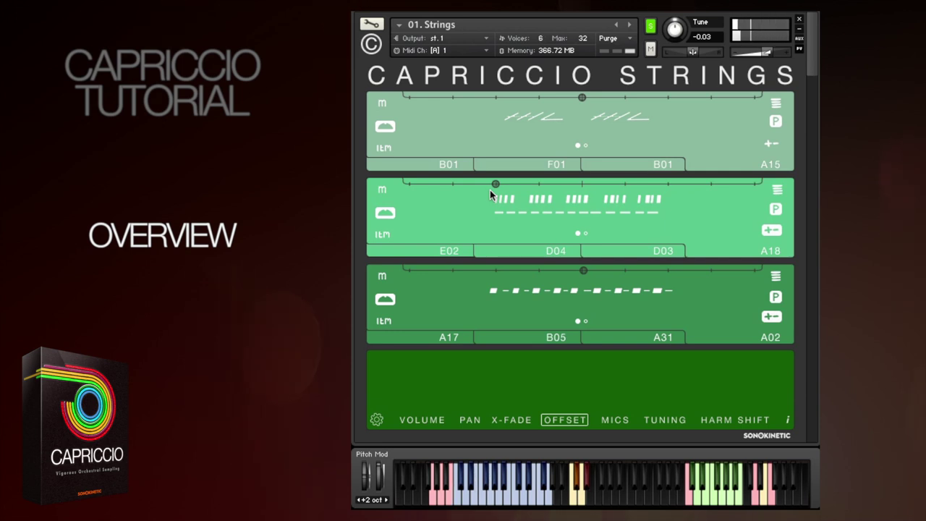
Show and close the Strings help overlay, then scroll down to Capriccio Woodwinds
{"action": "left_click", "coordinate": [788, 422]}
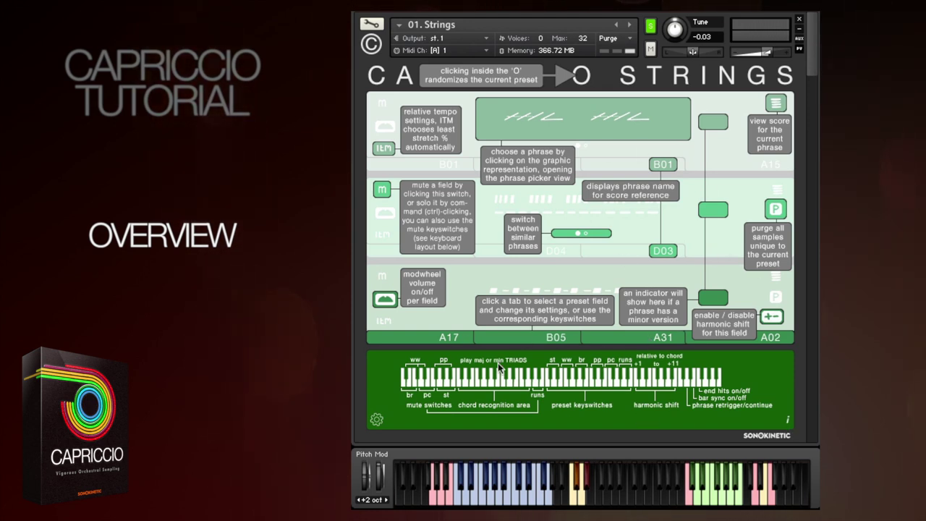
{"action": "left_click", "coordinate": [787, 420]}
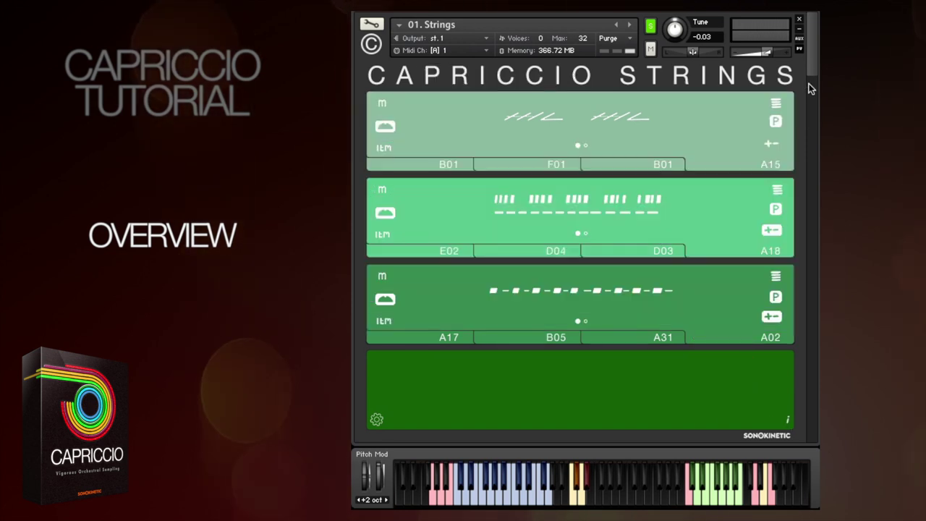
{"action": "left_click_drag", "start_coordinate": [810, 93], "coordinate": [810, 129]}
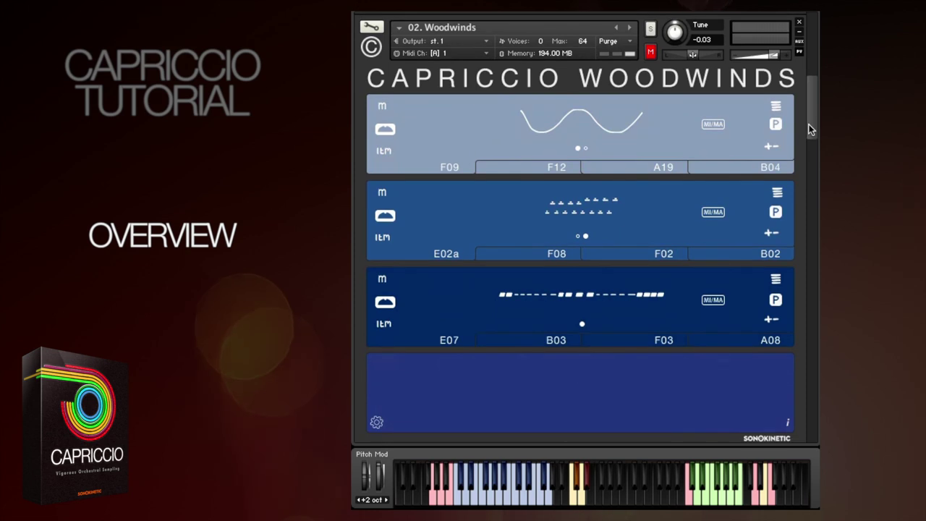
Pick the sine-wave phrase for the first Woodwinds field, then switch it to its alternate phrase
{"action": "left_click", "coordinate": [648, 128]}
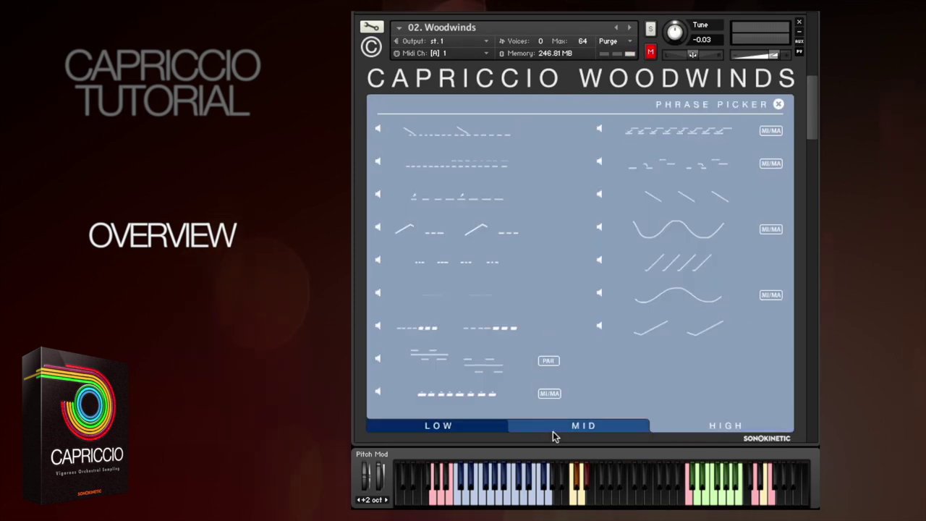
{"action": "left_click", "coordinate": [778, 104]}
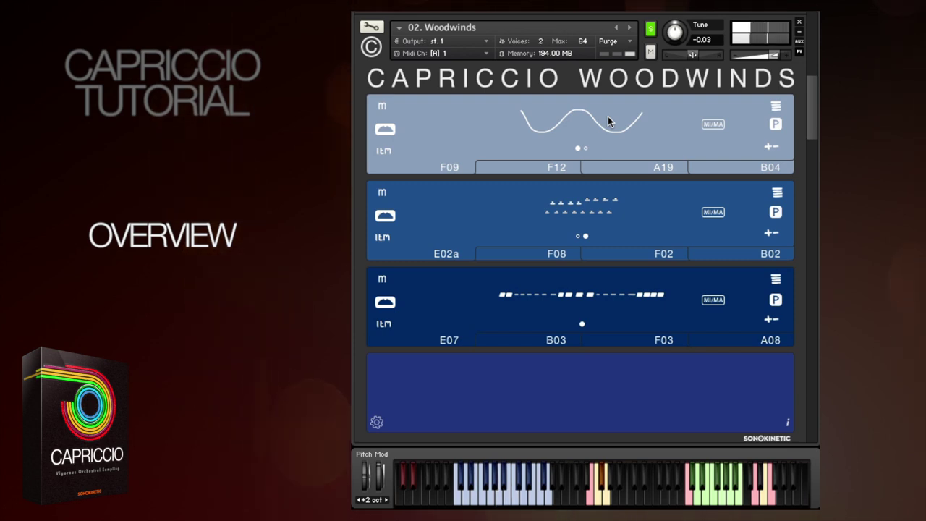
{"action": "left_click", "coordinate": [577, 152]}
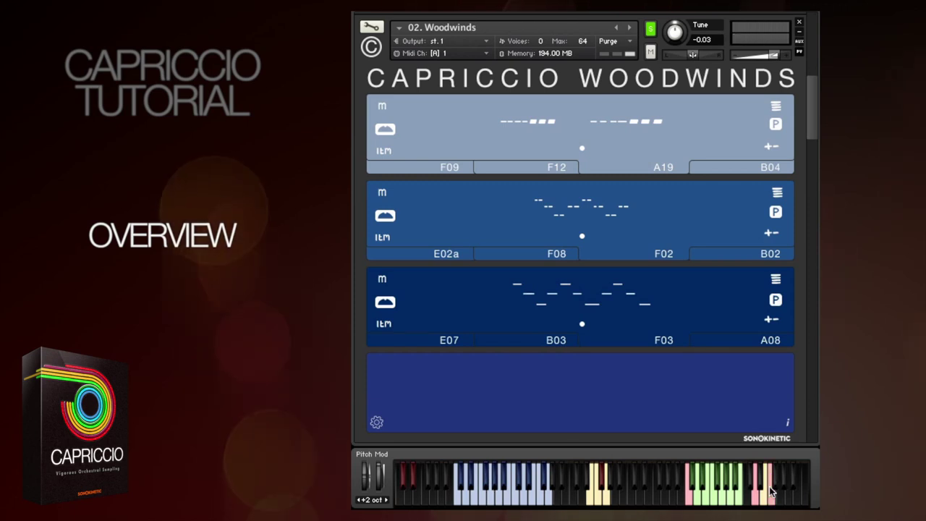
Solo Capriccio Brass, set its first and third fields to 2X, then scroll to Pitched Percussion
{"action": "scroll", "coordinate": [806, 168], "scroll_direction": "down", "scroll_amount": 5}
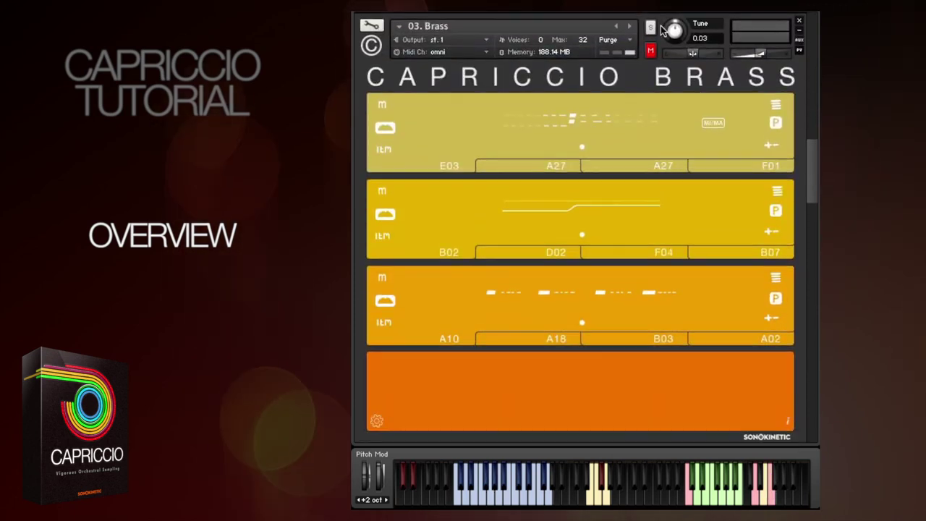
{"action": "left_click", "coordinate": [651, 28]}
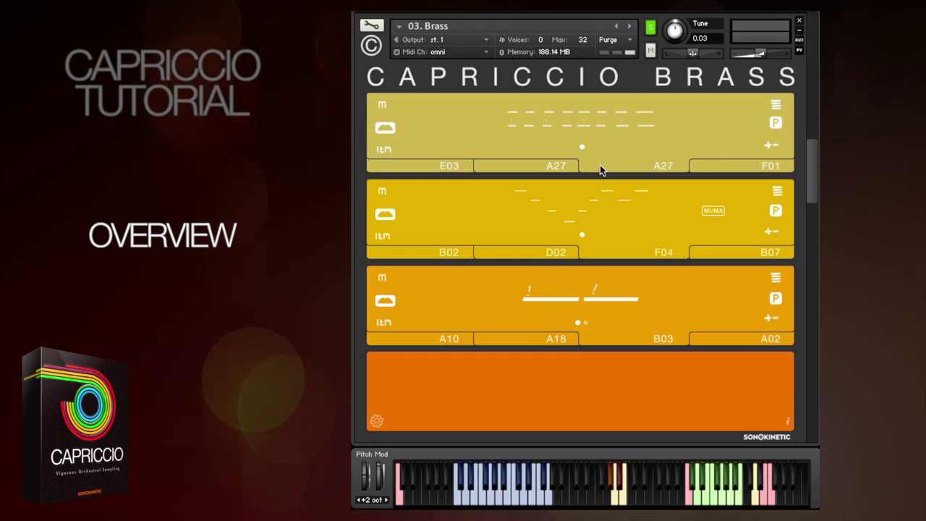
{"action": "left_click", "coordinate": [385, 149]}
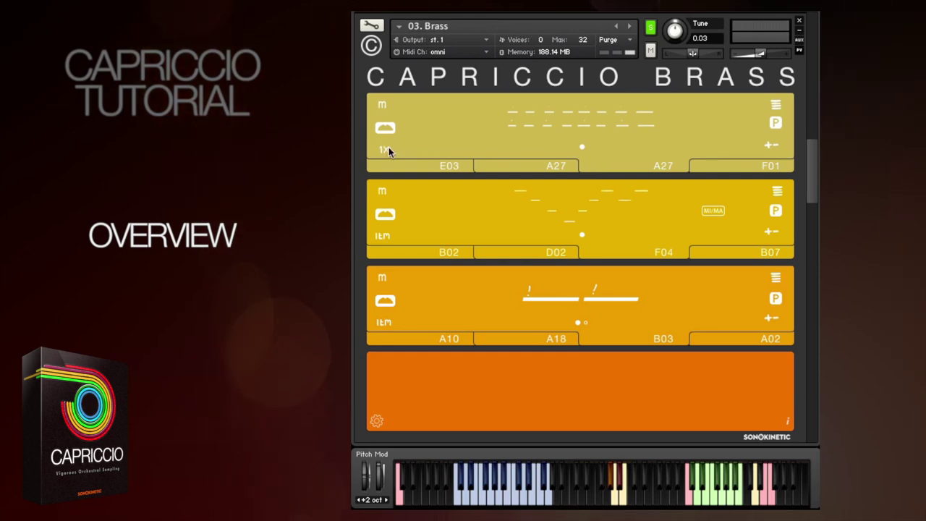
{"action": "left_click", "coordinate": [385, 322]}
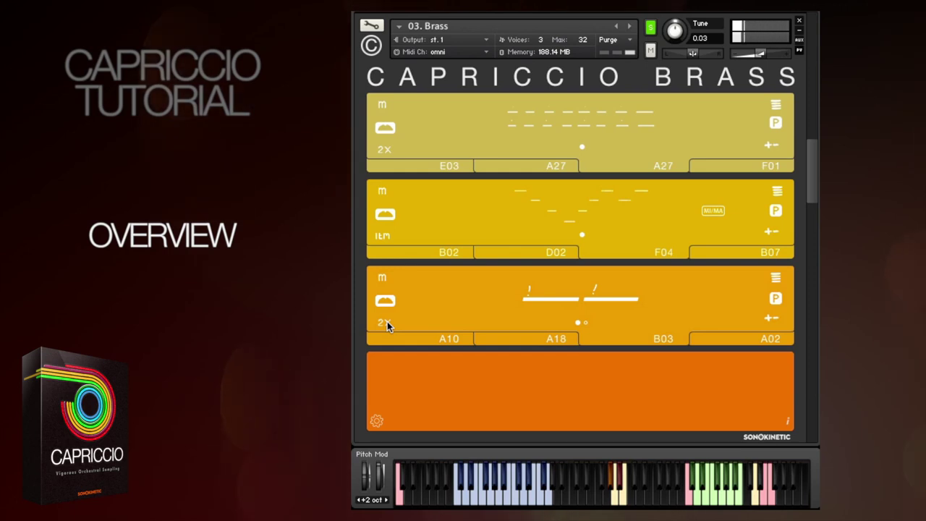
{"action": "left_click_drag", "start_coordinate": [804, 148], "coordinate": [810, 210]}
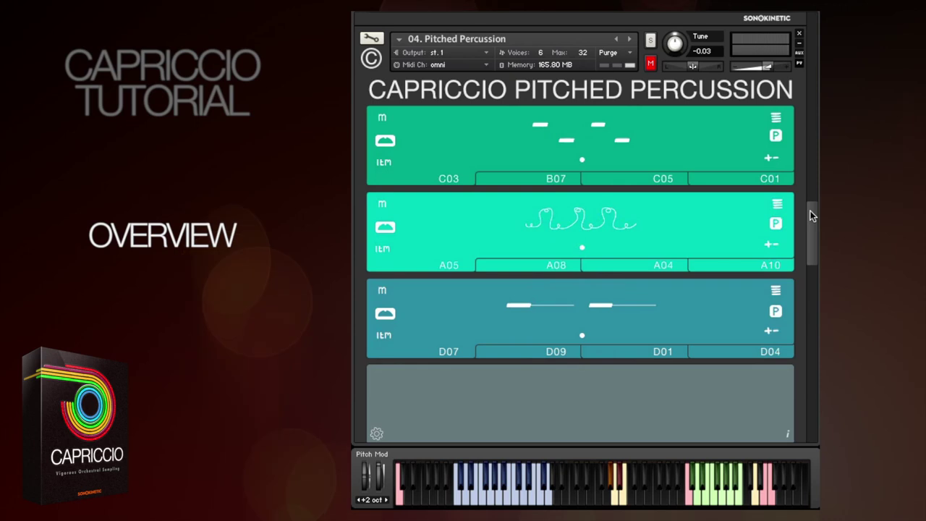
Browse the IRON and PIANO phrase sets, then load a WOOD phrase into the first field
{"action": "left_click", "coordinate": [621, 154]}
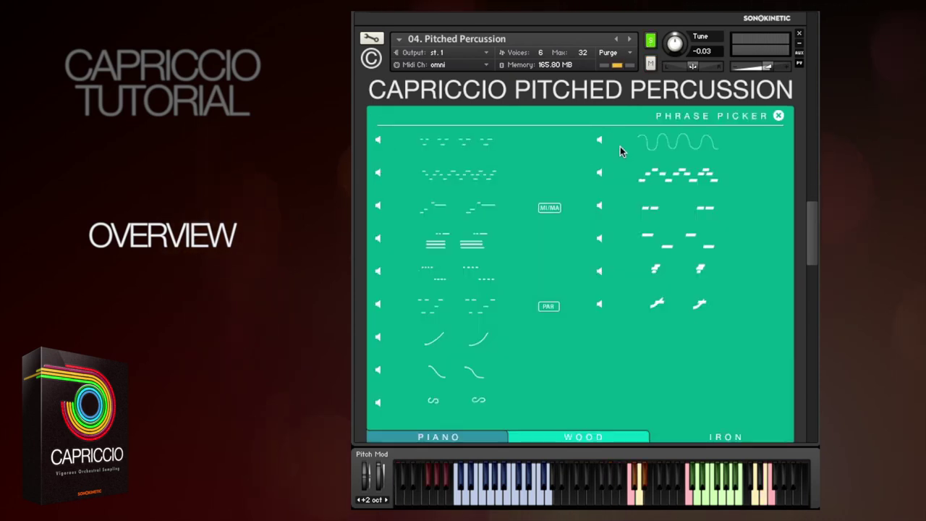
{"action": "left_click", "coordinate": [723, 437]}
{"action": "left_click", "coordinate": [480, 435]}
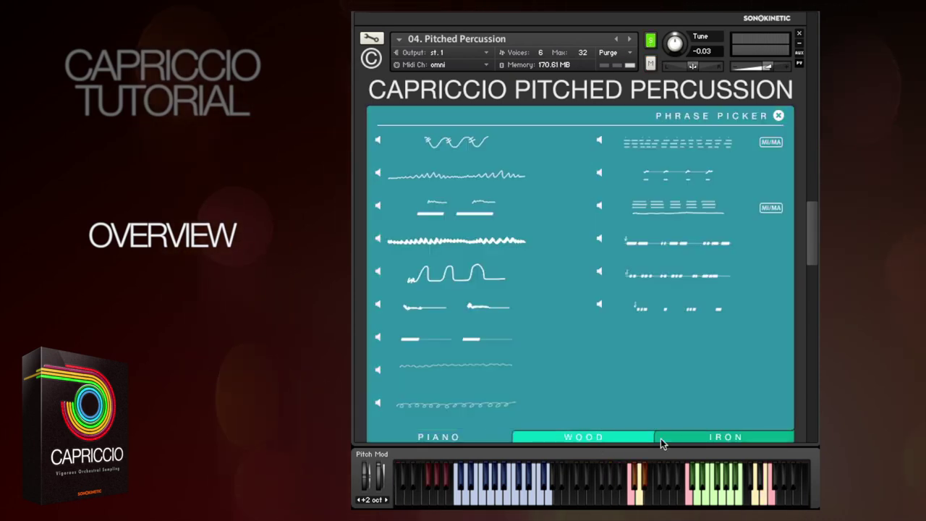
{"action": "left_click", "coordinate": [655, 438]}
{"action": "left_click", "coordinate": [778, 116]}
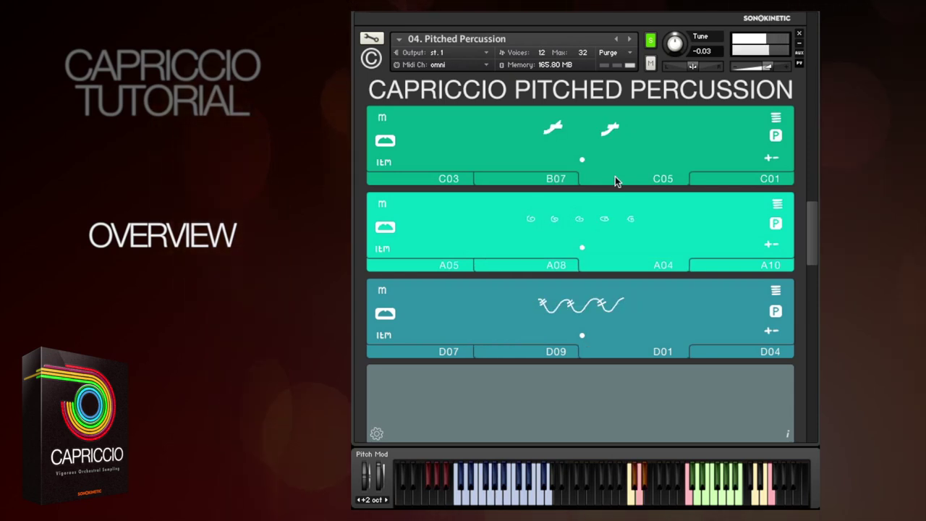
Solo Capriccio Percussion and test-mute, then unmute, its first two fields
{"action": "scroll", "coordinate": [810, 222], "scroll_direction": "down", "scroll_amount": 5}
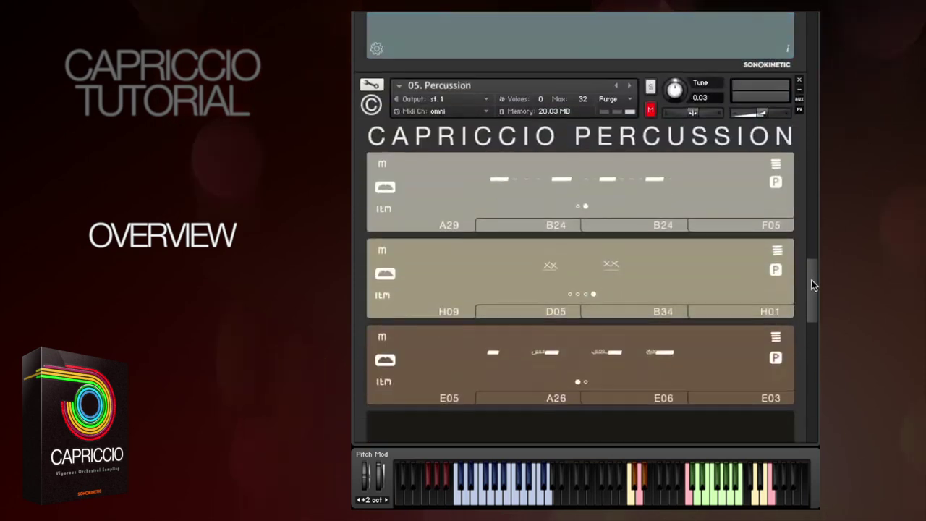
{"action": "left_click", "coordinate": [650, 24]}
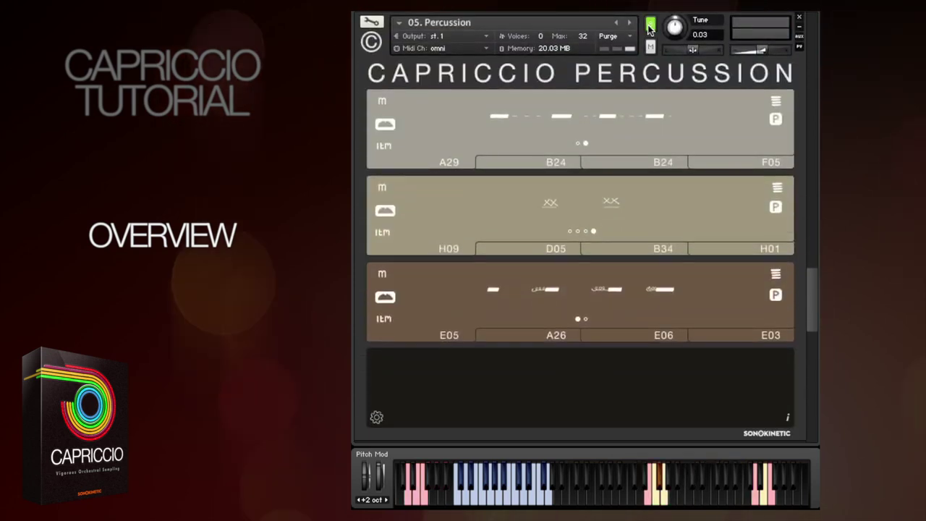
{"action": "left_click", "coordinate": [384, 102]}
{"action": "left_click", "coordinate": [381, 185]}
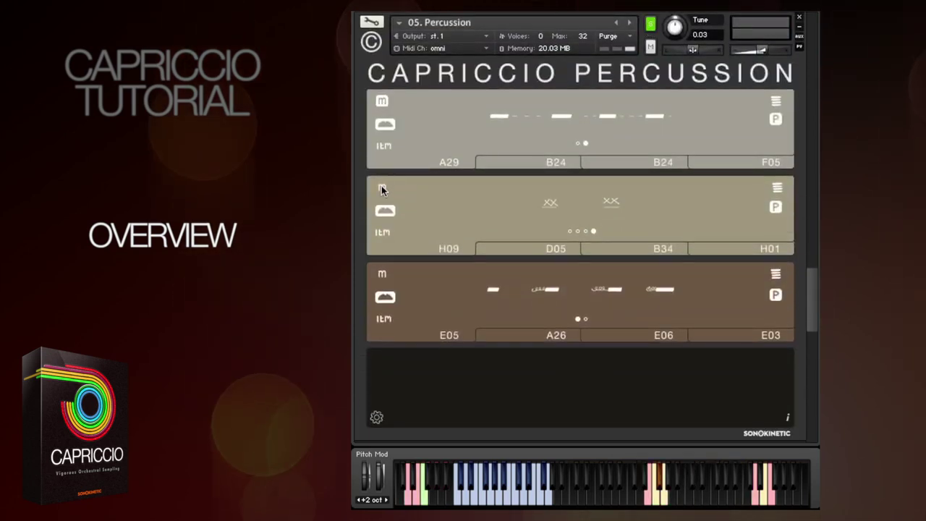
{"action": "left_click", "coordinate": [383, 103]}
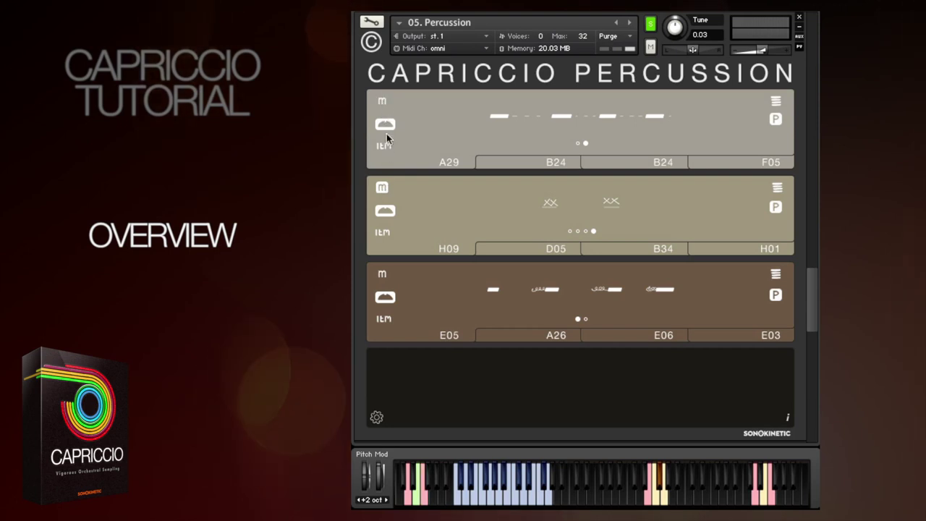
{"action": "left_click", "coordinate": [382, 186]}
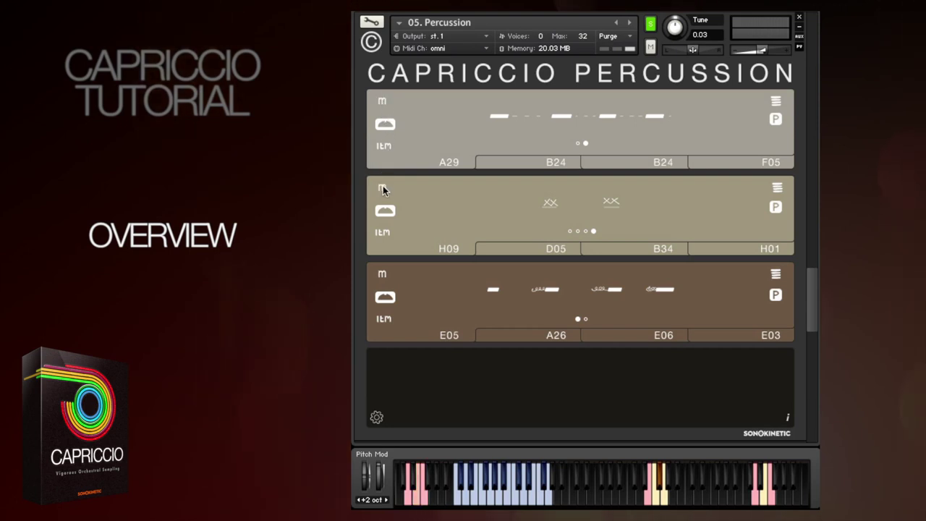
View the help overlay, re-enable field 2's modwheel volume, and open field 1's score
{"action": "left_click", "coordinate": [789, 423]}
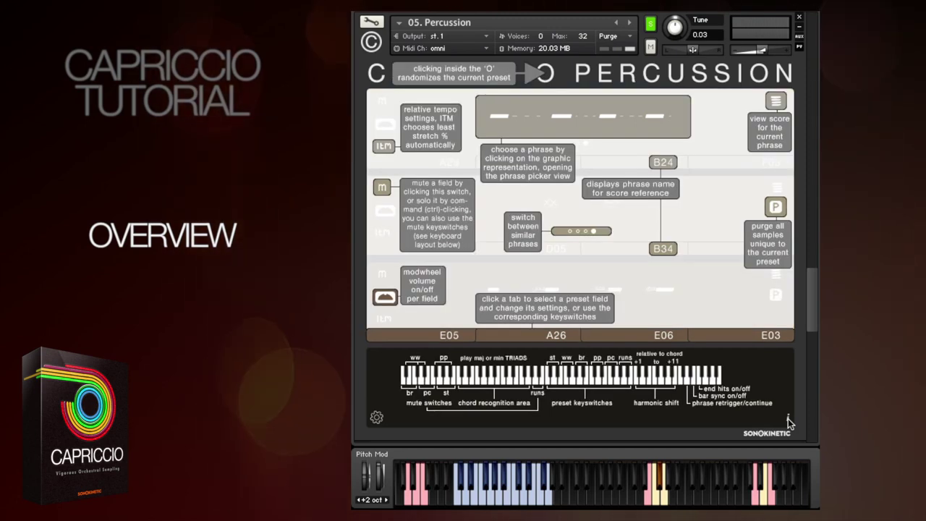
{"action": "left_click", "coordinate": [789, 423]}
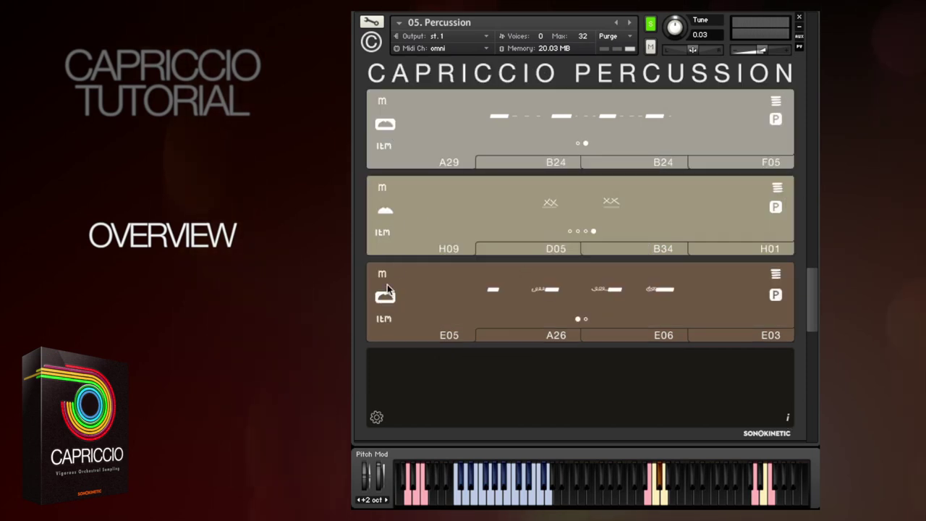
{"action": "left_click", "coordinate": [389, 210]}
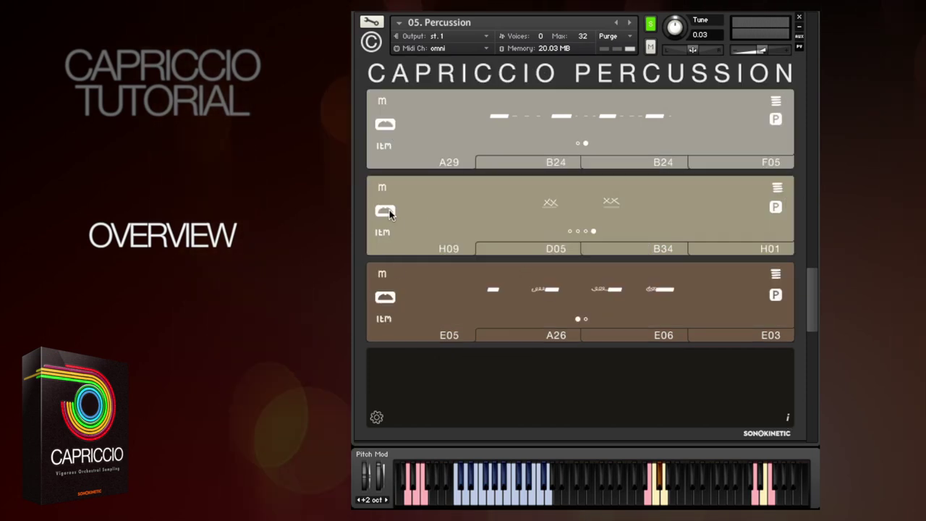
{"action": "left_click", "coordinate": [778, 102]}
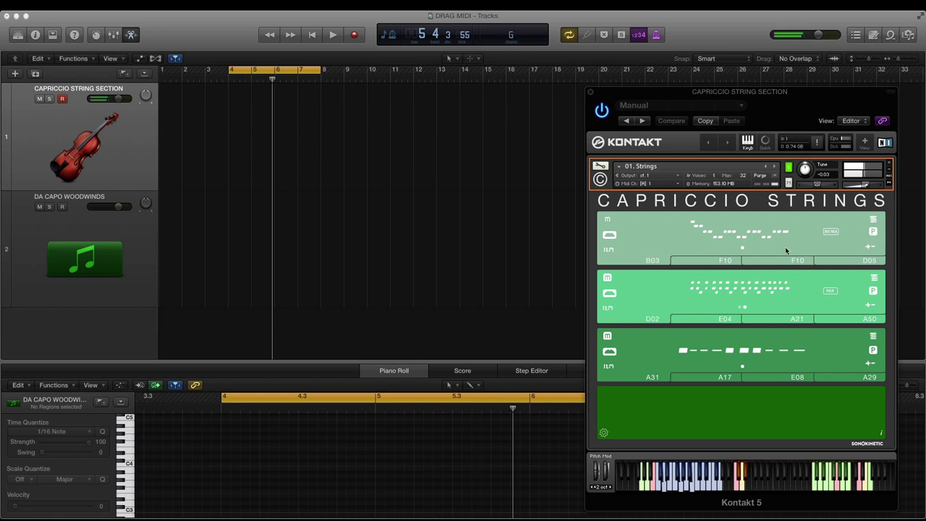
Change the first Strings phrase to G major and drag it as MIDI onto track 2
{"action": "left_click", "coordinate": [873, 220]}
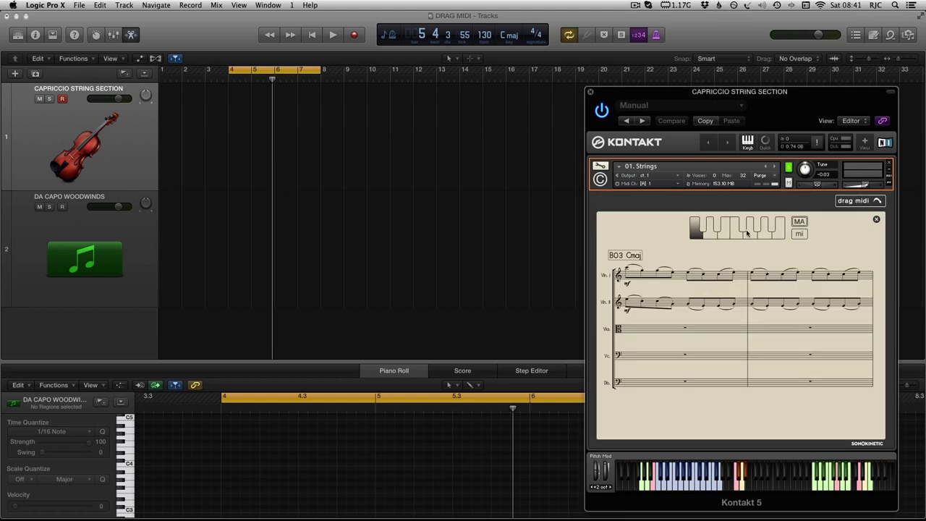
{"action": "left_click", "coordinate": [749, 235]}
{"action": "left_click_drag", "start_coordinate": [849, 205], "coordinate": [265, 230]}
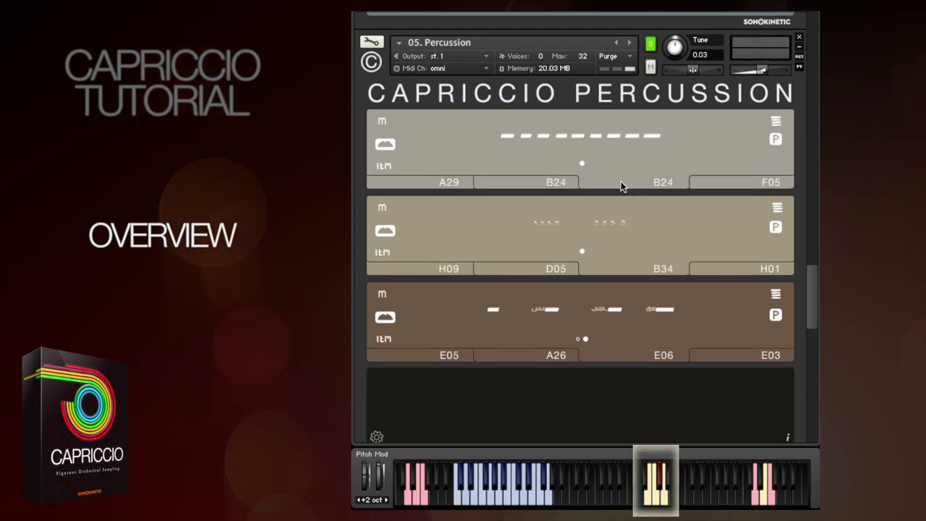
Solo Capriccio Runs, load a new phrase into its first runs field, then solo Capriccio Percussion Hits
{"action": "scroll", "coordinate": [622, 181], "scroll_direction": "down", "scroll_amount": 5}
{"action": "scroll", "coordinate": [620, 181], "scroll_direction": "down", "scroll_amount": 4}
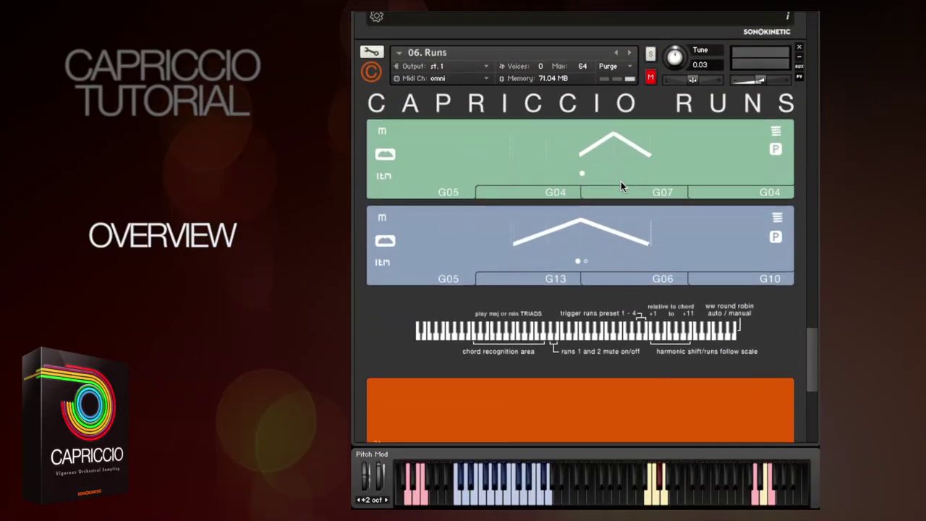
{"action": "left_click", "coordinate": [650, 46]}
{"action": "left_click", "coordinate": [627, 145]}
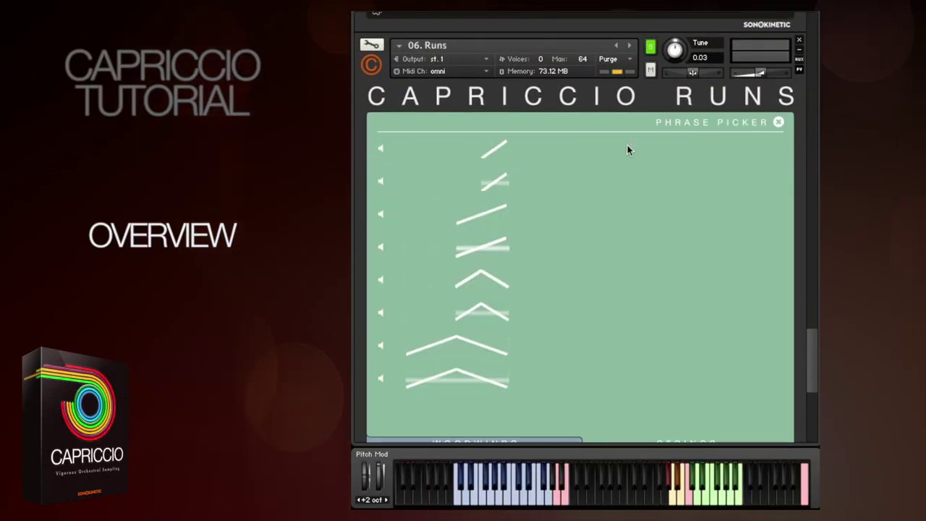
{"action": "left_click", "coordinate": [779, 119]}
{"action": "left_click", "coordinate": [663, 185]}
{"action": "left_click", "coordinate": [723, 124]}
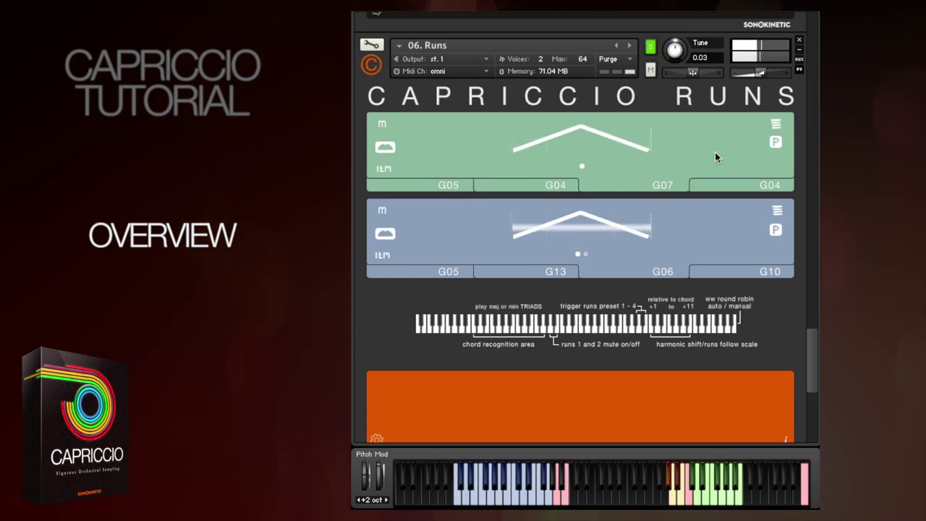
{"action": "scroll", "coordinate": [715, 152], "scroll_direction": "down", "scroll_amount": 10}
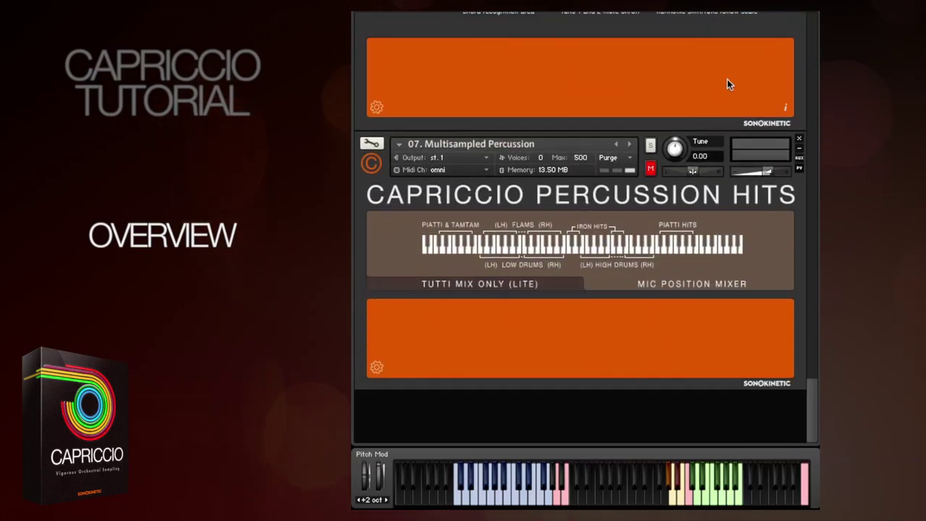
{"action": "left_click", "coordinate": [650, 146]}
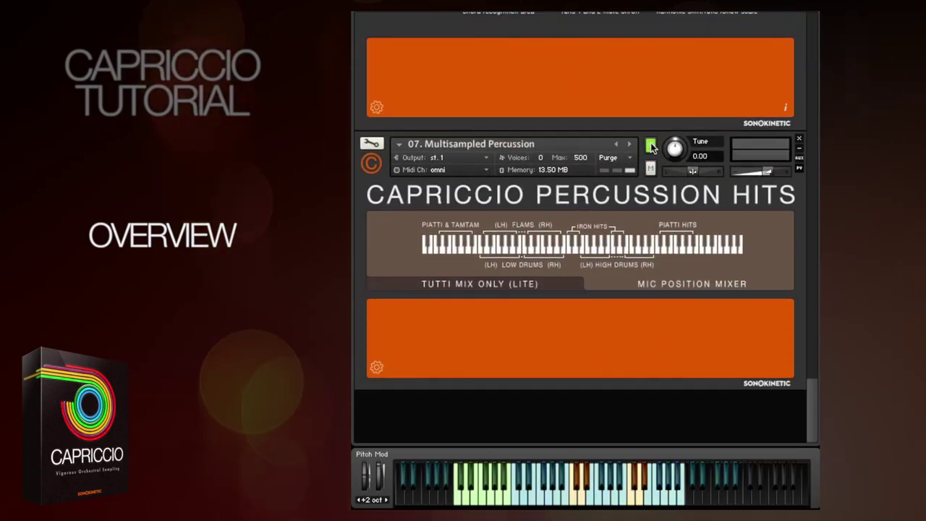